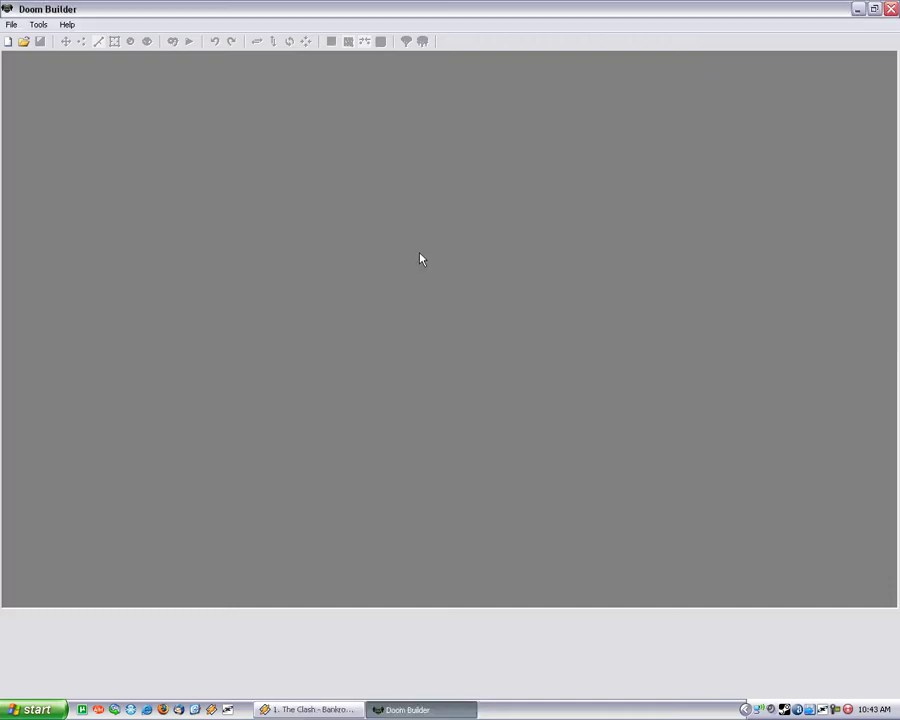
- Show the Tools menu with its Configuration... entry, after briefly opening File
{"action": "left_click", "coordinate": [40, 26]}
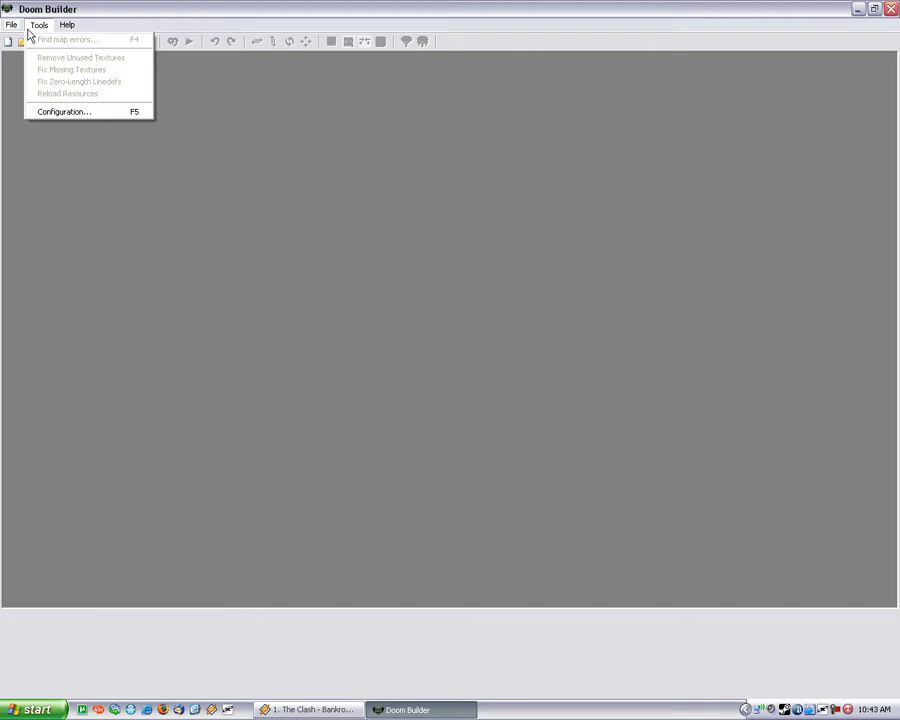
{"action": "left_click", "coordinate": [14, 26]}
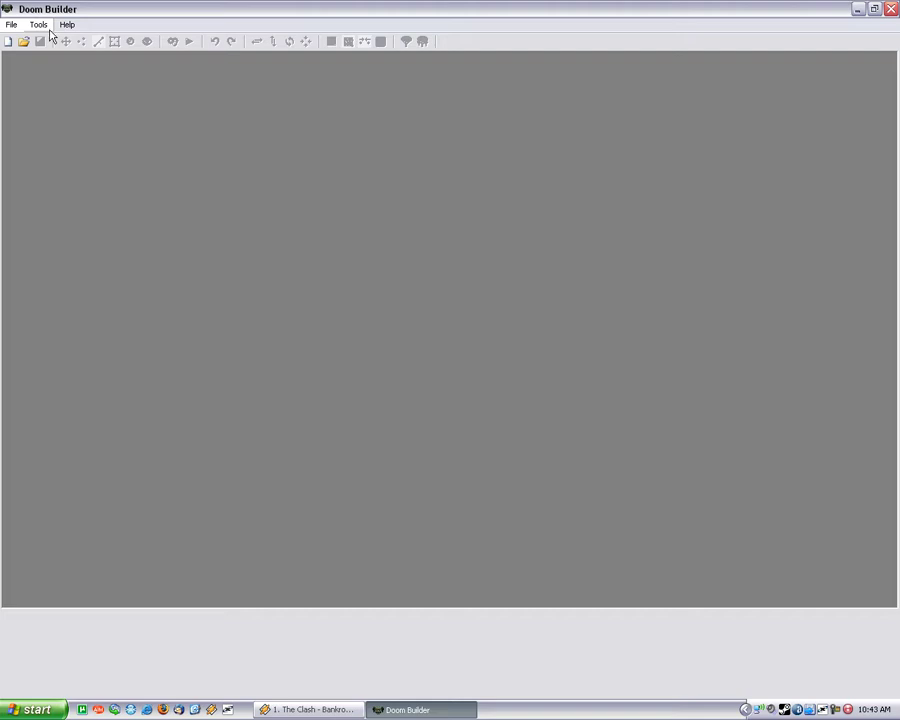
{"action": "left_click", "coordinate": [44, 26]}
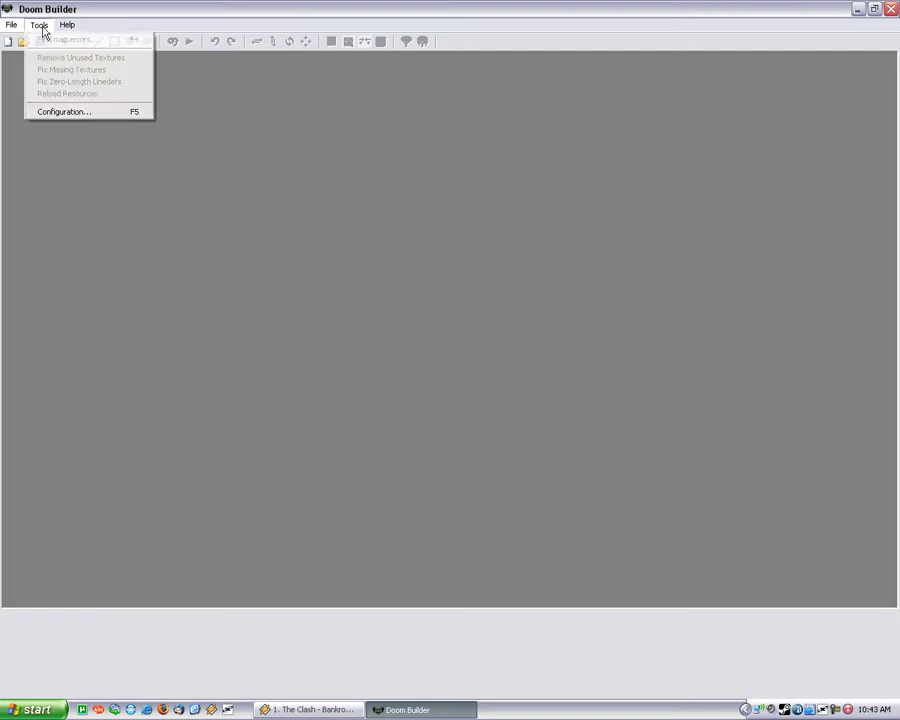
- Open the Configuration dialog's Files tab and select the Doom 2 game configuration
{"action": "left_click", "coordinate": [68, 118]}
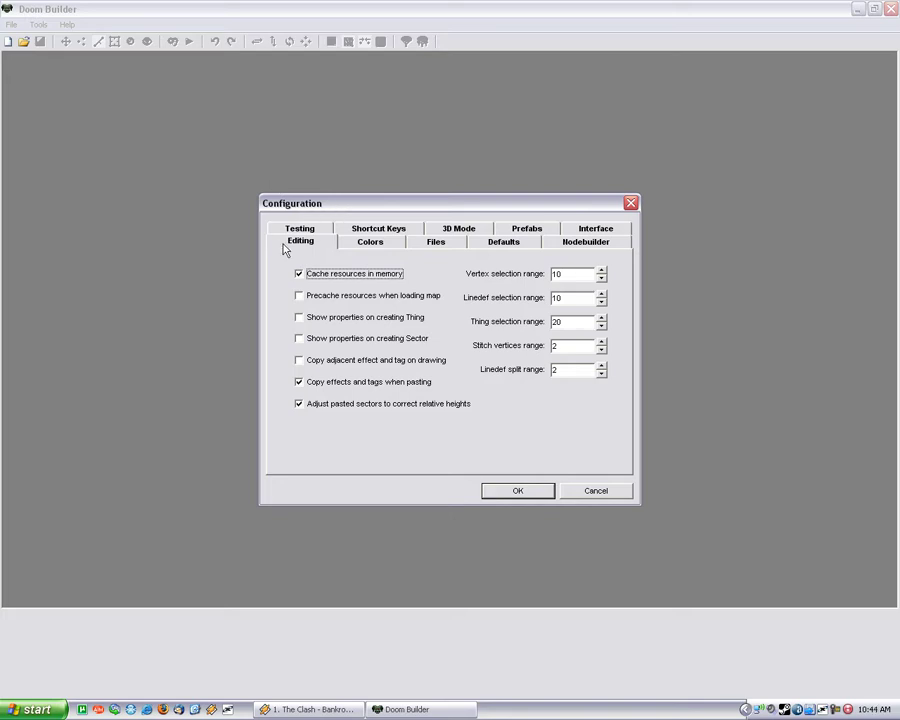
{"action": "left_click", "coordinate": [432, 245]}
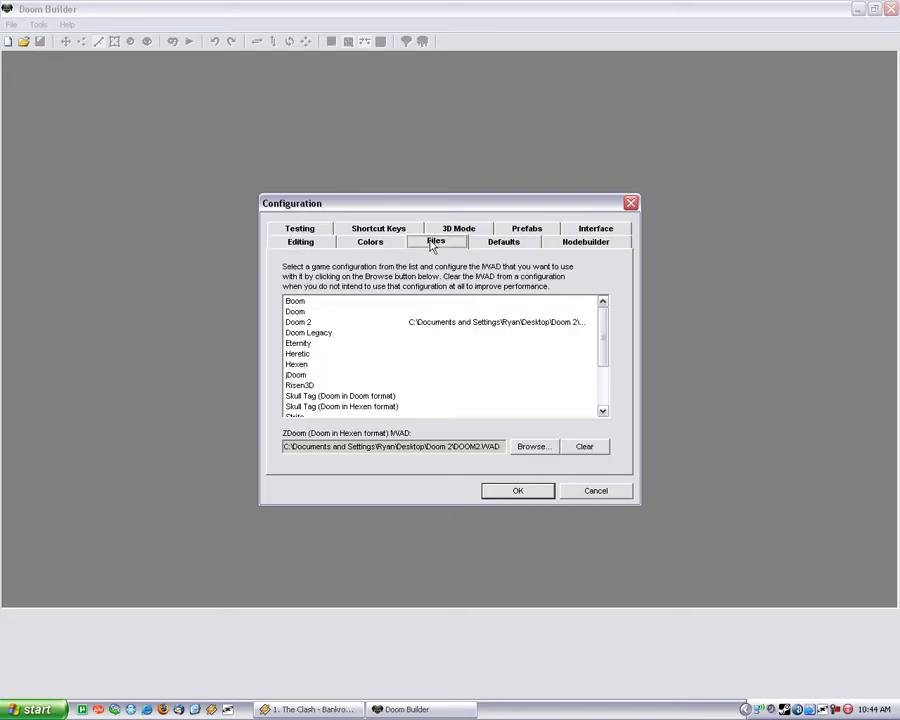
{"action": "left_click", "coordinate": [431, 322]}
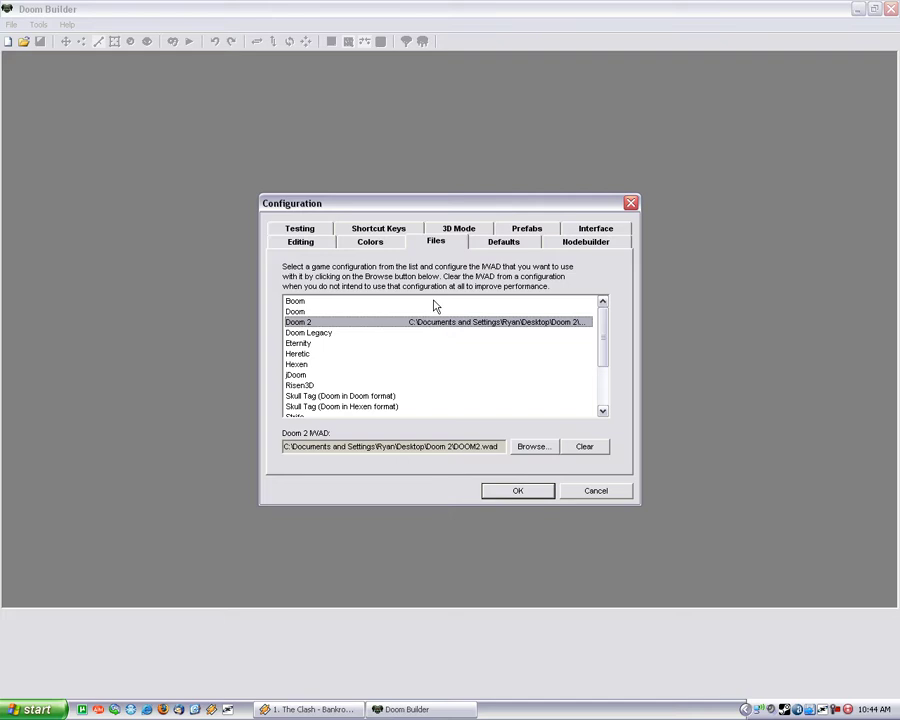
{"action": "scroll", "coordinate": [434, 305], "scroll_direction": "down", "scroll_amount": 3}
{"action": "scroll", "coordinate": [430, 310], "scroll_direction": "up", "scroll_amount": 3}
{"action": "scroll", "coordinate": [511, 326], "scroll_direction": "down", "scroll_amount": 2}
{"action": "scroll", "coordinate": [480, 350], "scroll_direction": "down", "scroll_amount": 1}
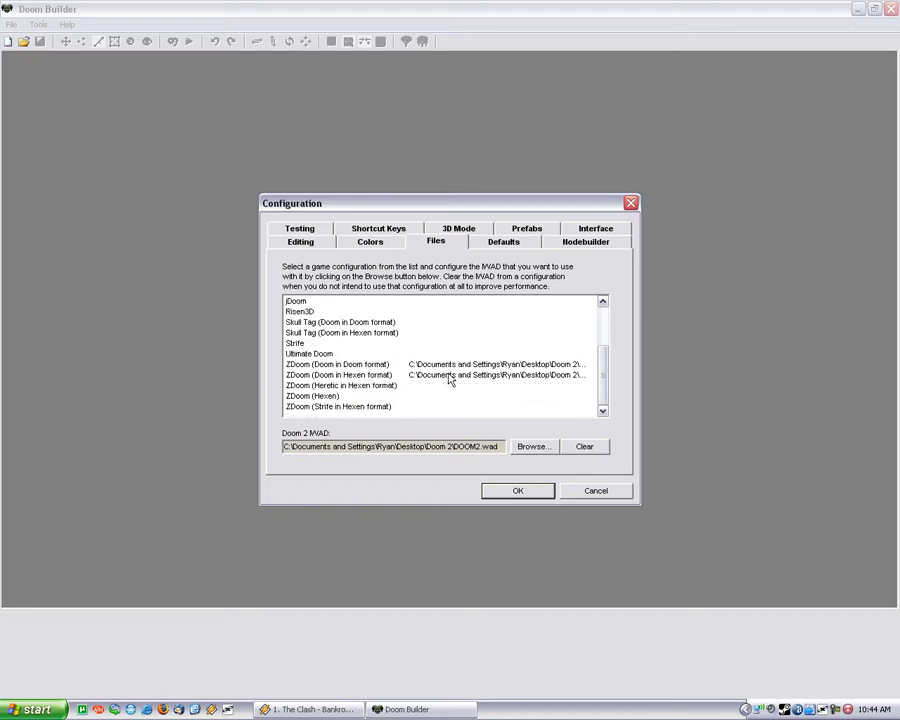
{"action": "left_click", "coordinate": [451, 376]}
{"action": "scroll", "coordinate": [450, 360], "scroll_direction": "up", "scroll_amount": 3}
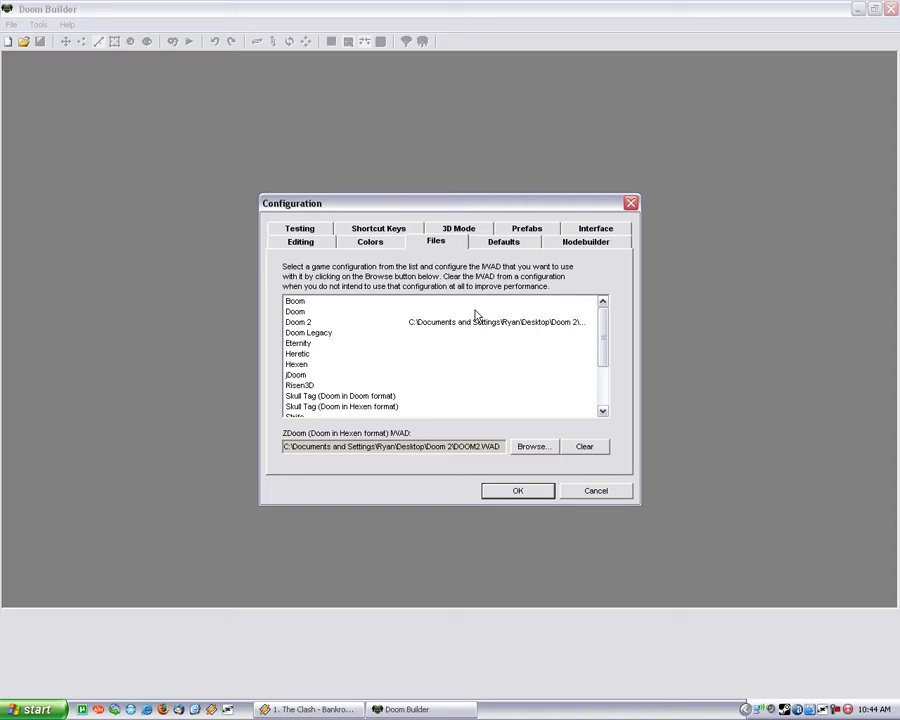
{"action": "left_click", "coordinate": [476, 322]}
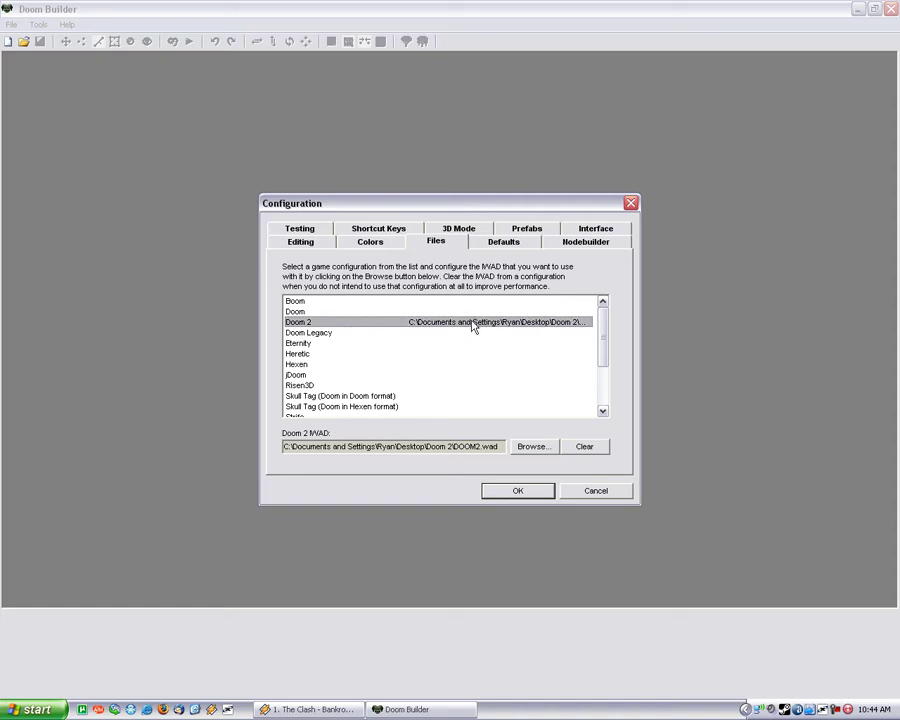
- Browse for a new Doom 2 IWAD and choose DOOM2.WAD
{"action": "triple_click", "coordinate": [452, 447]}
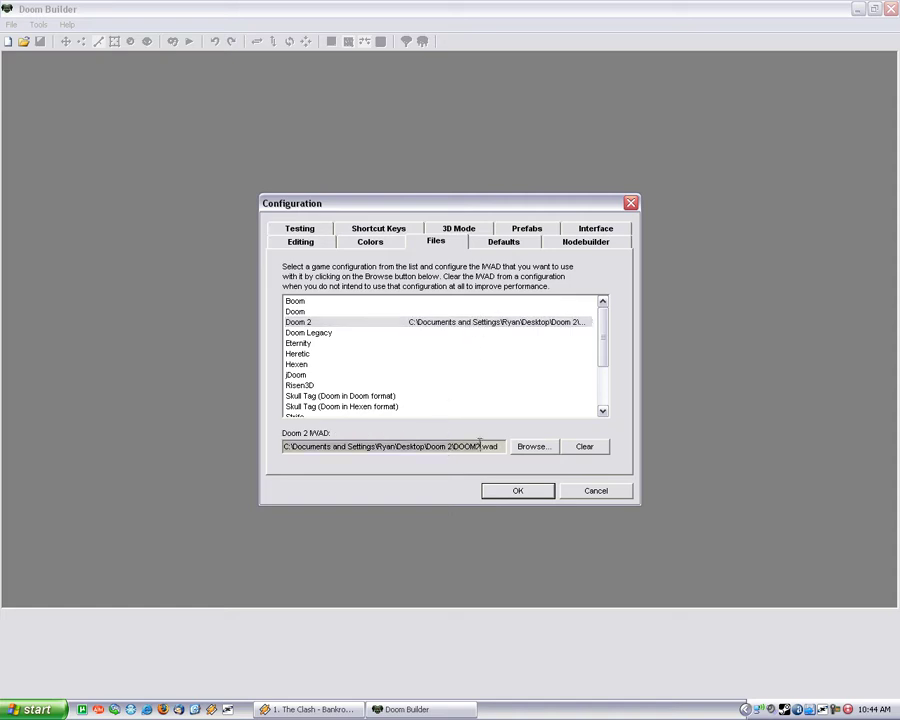
{"action": "left_click", "coordinate": [488, 325]}
{"action": "scroll", "coordinate": [363, 326], "scroll_direction": "down", "scroll_amount": 1}
{"action": "scroll", "coordinate": [412, 326], "scroll_direction": "up", "scroll_amount": 1}
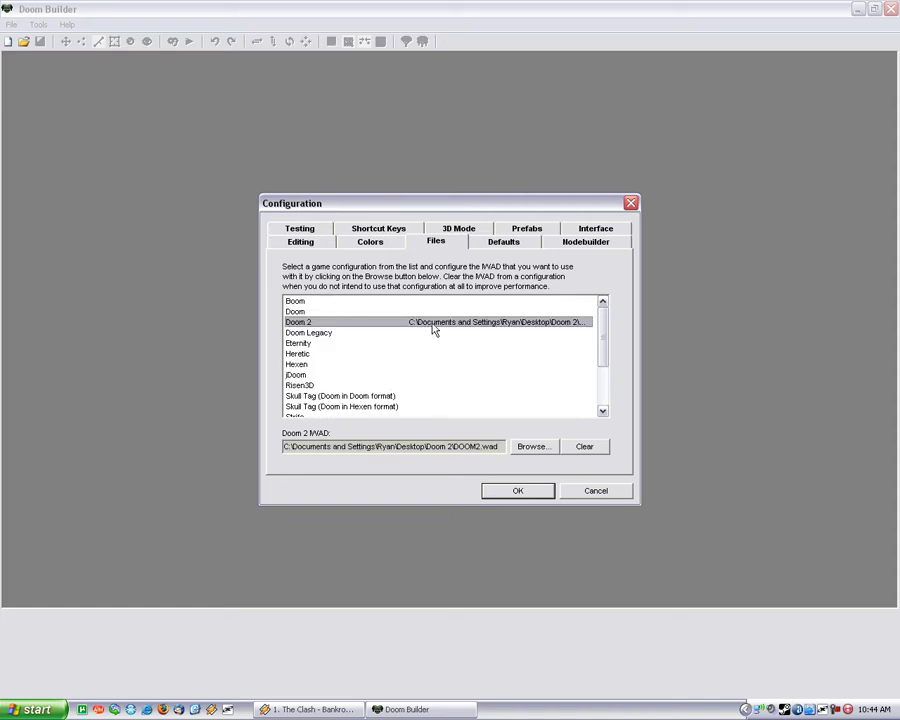
{"action": "left_click", "coordinate": [530, 446]}
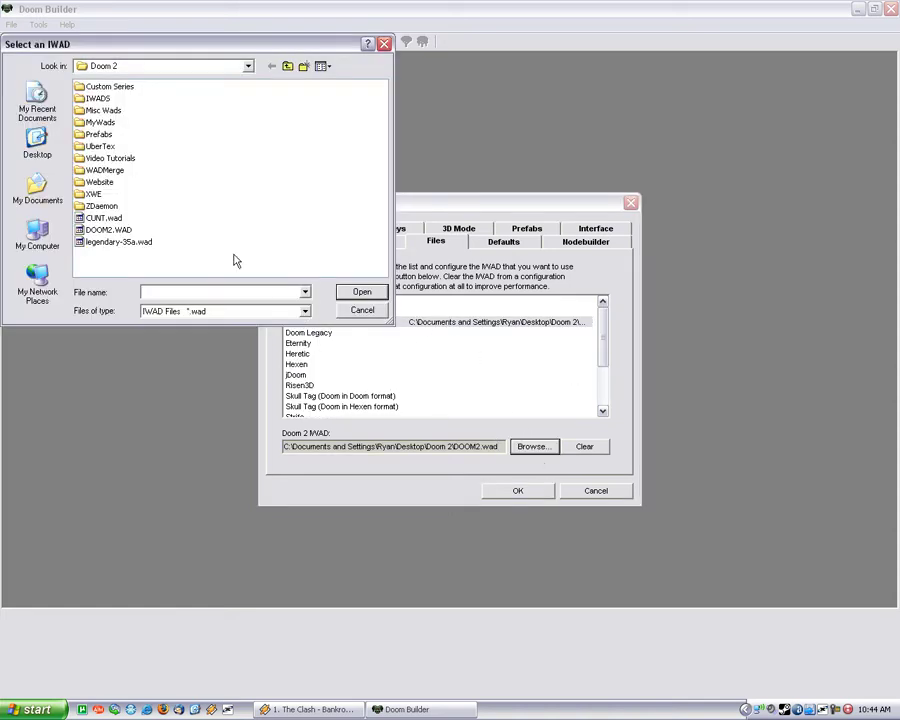
{"action": "left_click", "coordinate": [108, 229]}
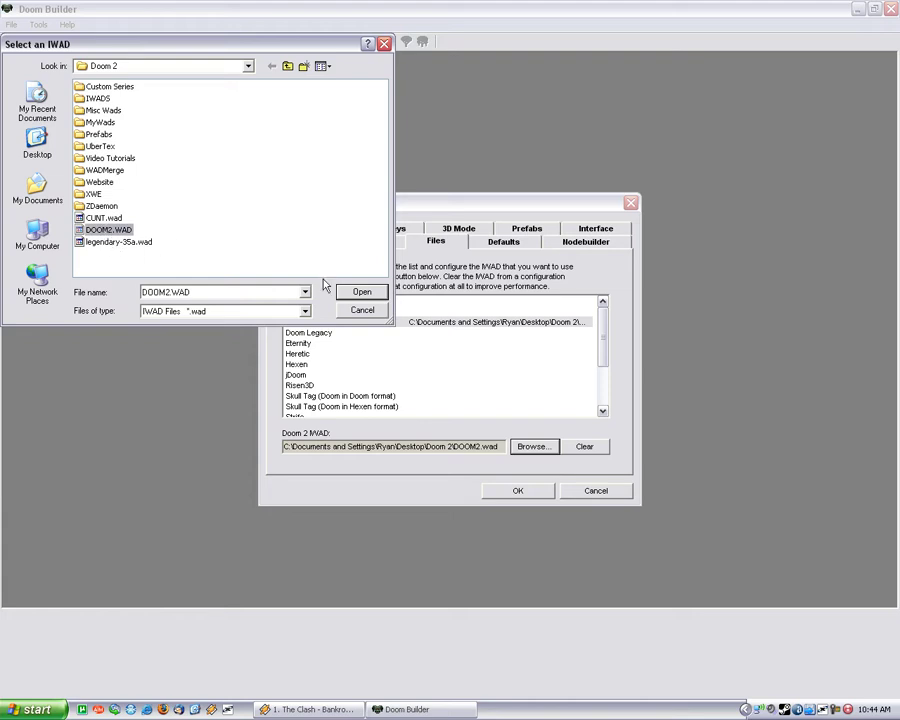
- Confirm DOOM2.WAD for Doom 2, then assign DOOM2.WAD to ZDoom (Doom in Hexen format)
{"action": "left_click", "coordinate": [360, 293]}
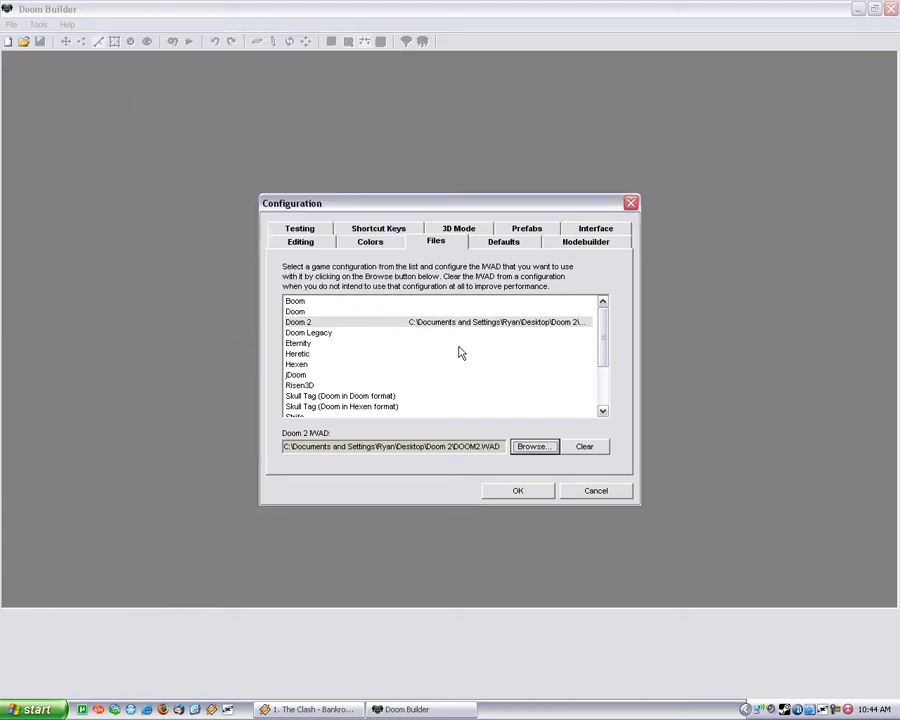
{"action": "left_click_drag", "start_coordinate": [604, 337], "coordinate": [514, 376]}
{"action": "left_click", "coordinate": [514, 384]}
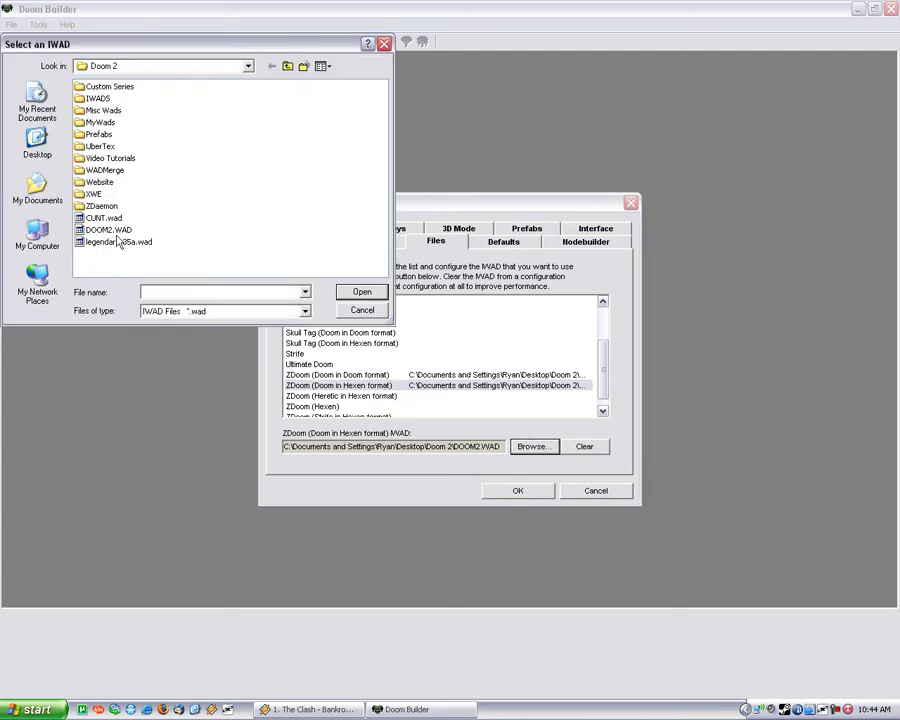
{"action": "left_click", "coordinate": [108, 229]}
{"action": "left_click", "coordinate": [366, 296]}
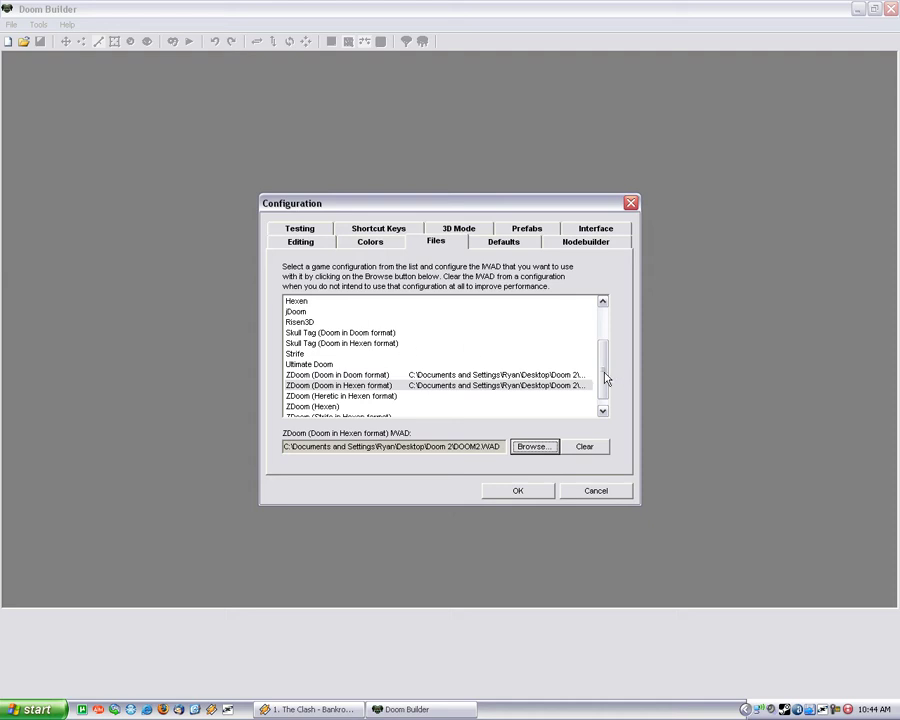
{"action": "left_click", "coordinate": [603, 405]}
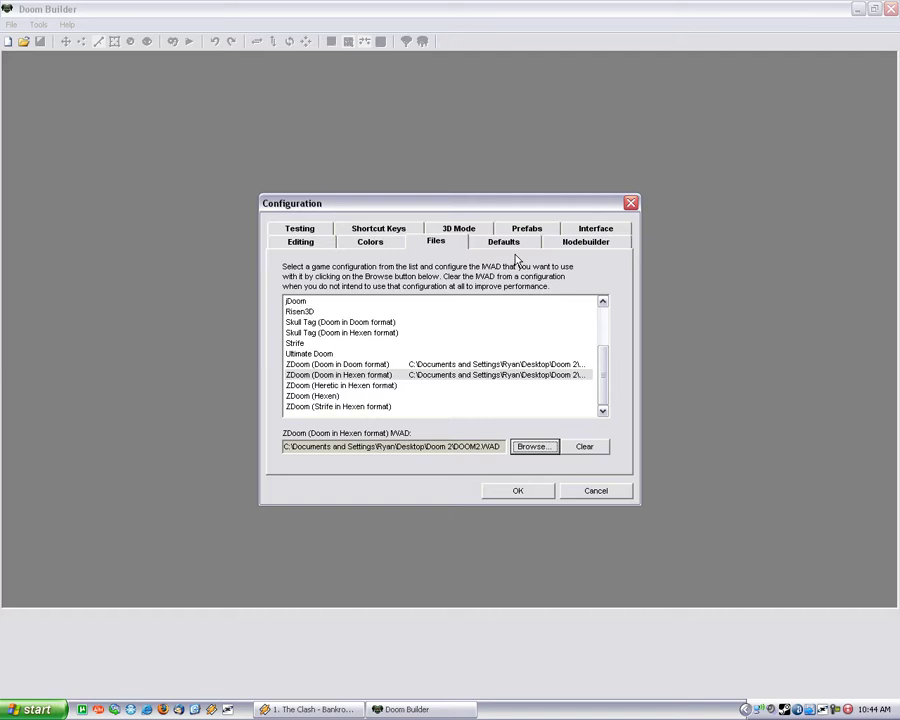
{"action": "left_click", "coordinate": [446, 246]}
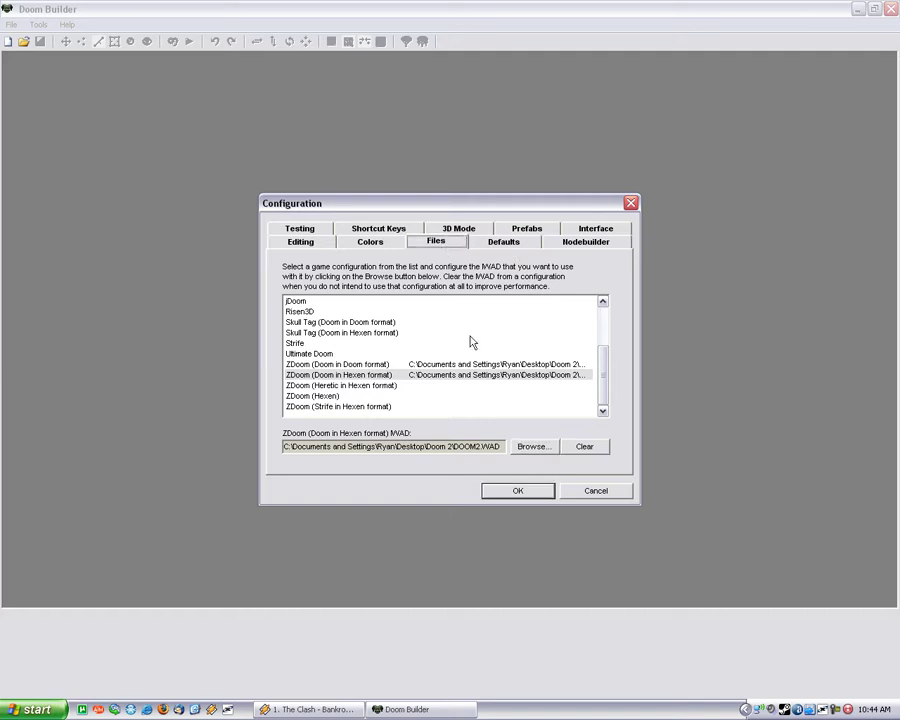
{"action": "scroll", "coordinate": [598, 400], "scroll_direction": "up", "scroll_amount": 3}
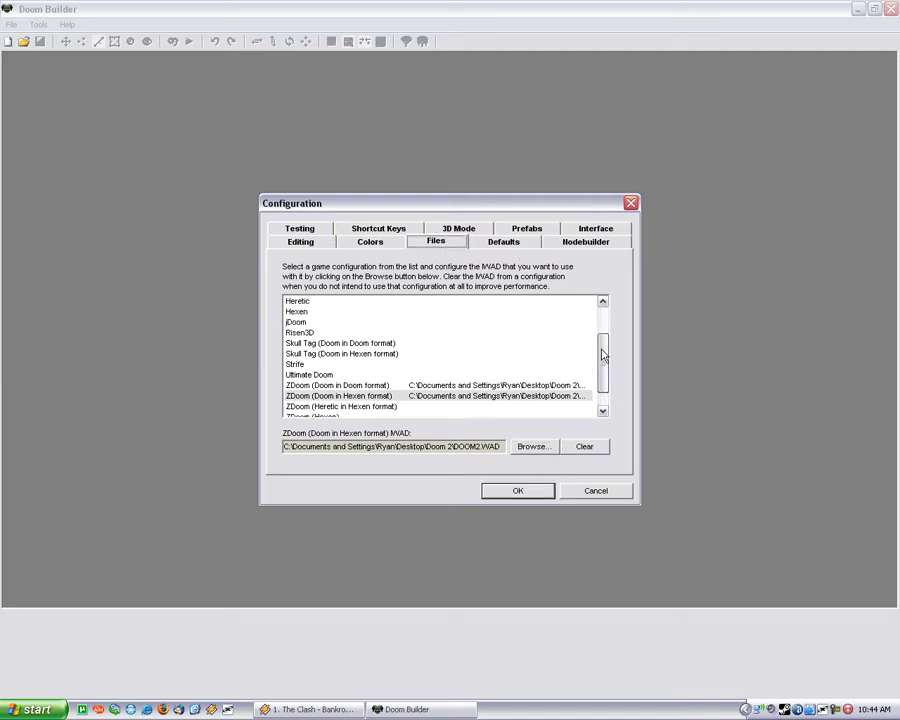
- Set the default upper, middle, lower, ceiling and floor textures to "-"
{"action": "left_click", "coordinate": [518, 245]}
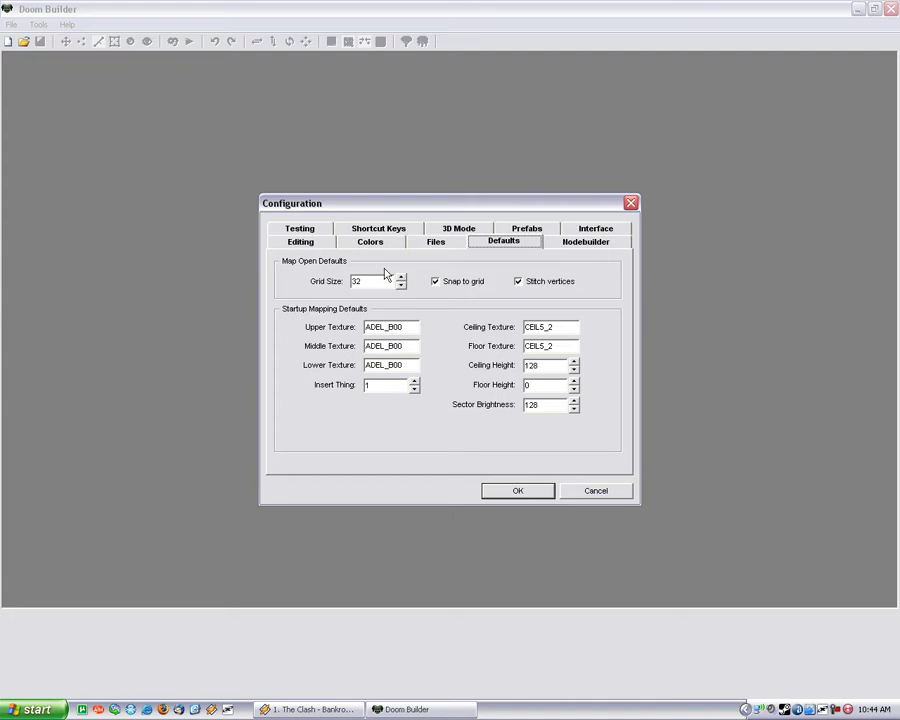
{"action": "double_click", "coordinate": [414, 326]}
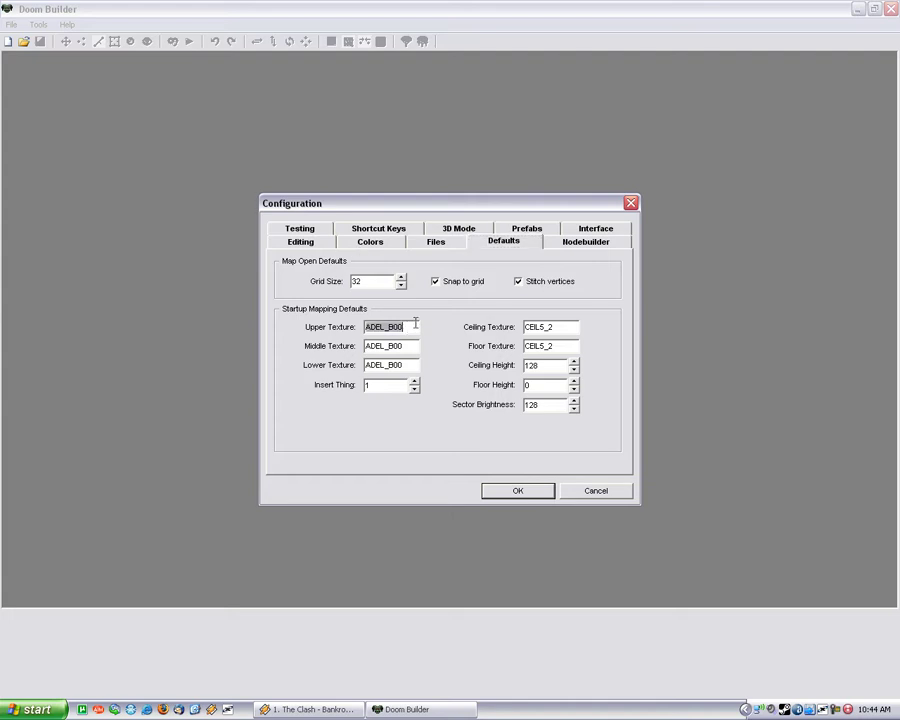
{"action": "type", "text": "-"}
{"action": "key", "text": "Tab"}
{"action": "type", "text": "-"}
{"action": "key", "text": "Tab"}
{"action": "type", "text": "-"}
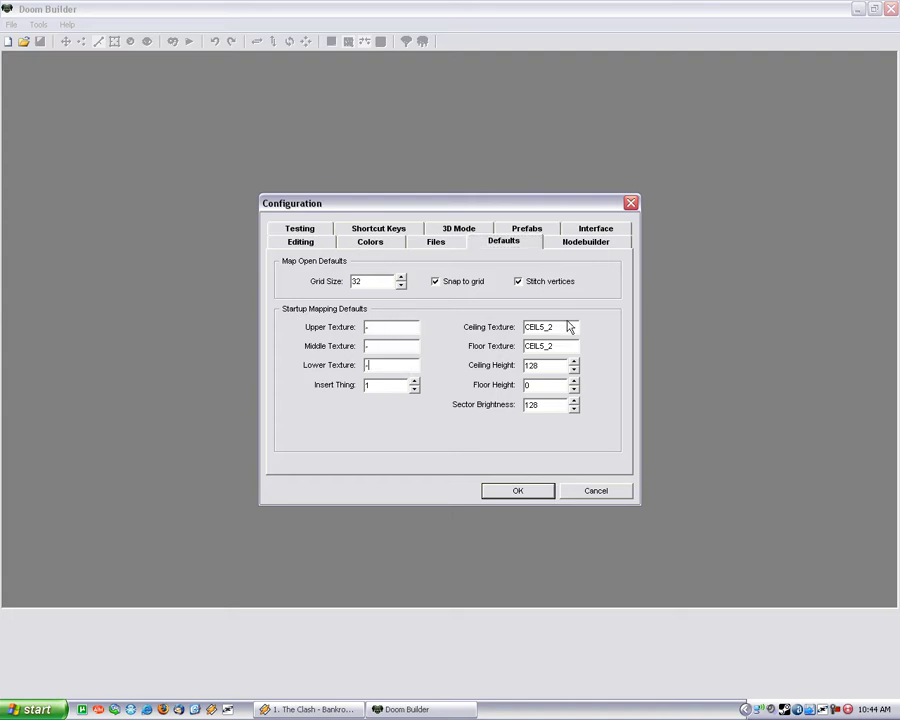
{"action": "double_click", "coordinate": [568, 327]}
{"action": "type", "text": "-"}
{"action": "double_click", "coordinate": [562, 345]}
{"action": "type", "text": "-"}
- Look over the Nodebuilder and Colors settings, then go to the Editing page
{"action": "left_click", "coordinate": [576, 245]}
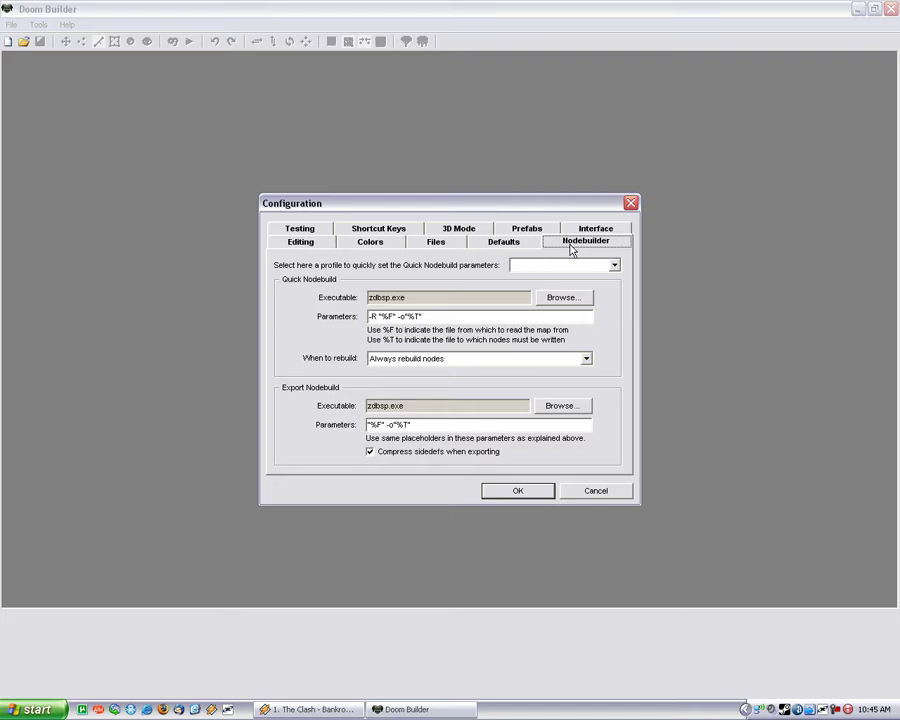
{"action": "left_click", "coordinate": [506, 244]}
{"action": "left_click", "coordinate": [368, 327]}
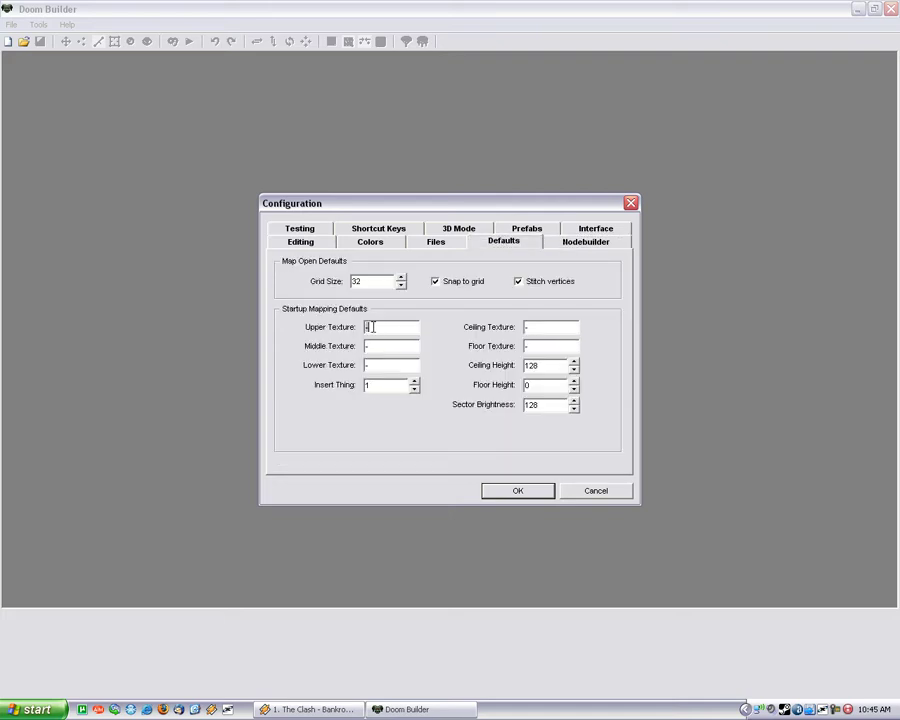
{"action": "left_click", "coordinate": [565, 244]}
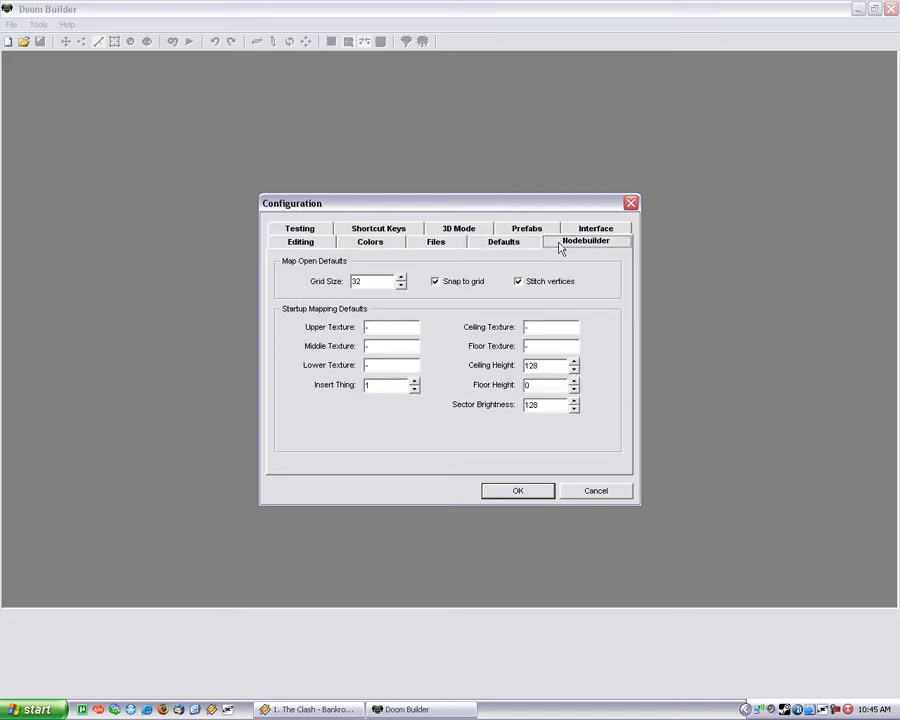
{"action": "left_click", "coordinate": [381, 243]}
{"action": "left_click", "coordinate": [302, 243]}
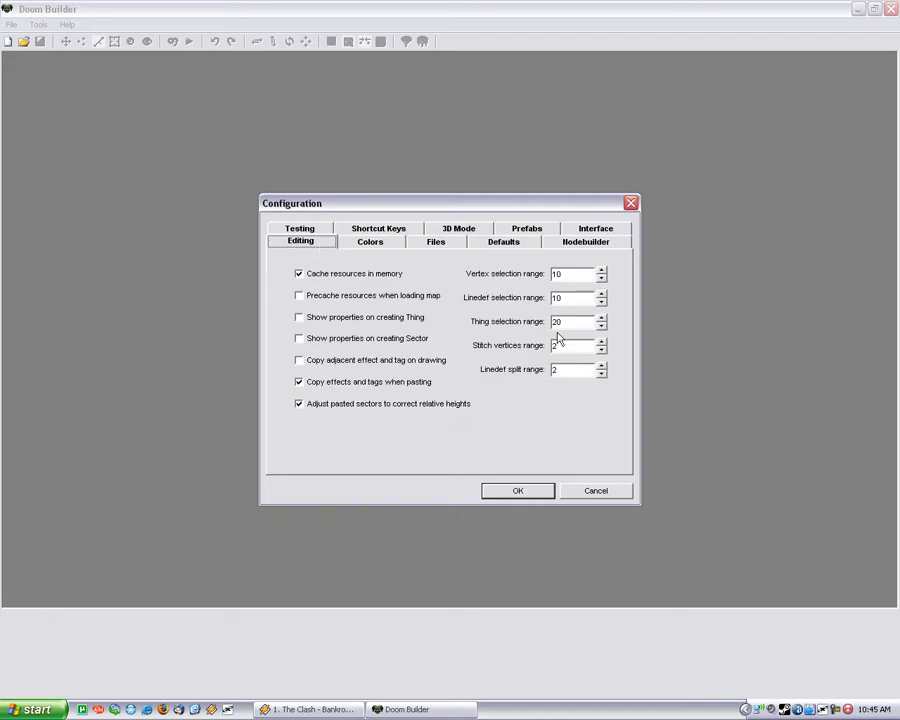
- Lower the stitch vertices range from 2 to 1
{"action": "double_click", "coordinate": [573, 276]}
{"action": "left_click", "coordinate": [553, 297]}
{"action": "double_click", "coordinate": [556, 297]}
{"action": "double_click", "coordinate": [571, 346]}
{"action": "left_click", "coordinate": [602, 351]}
{"action": "double_click", "coordinate": [582, 369]}
- Set the linedef selection range to 5 and stop copying effects and tags when pasting
{"action": "double_click", "coordinate": [585, 297]}
{"action": "type", "text": "5"}
{"action": "double_click", "coordinate": [578, 273]}
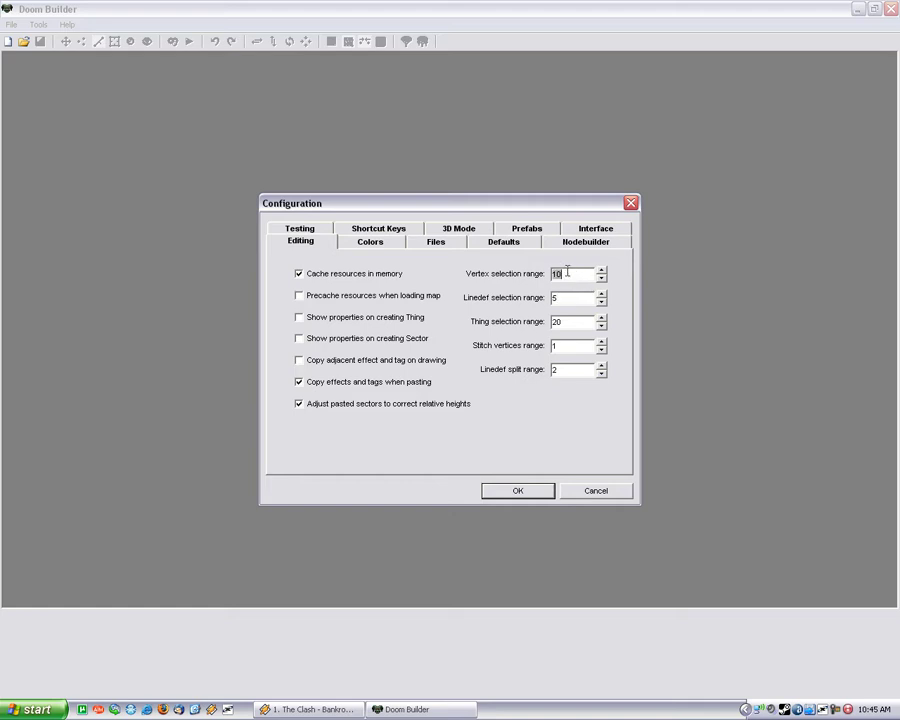
{"action": "double_click", "coordinate": [575, 326]}
{"action": "left_click", "coordinate": [299, 384]}
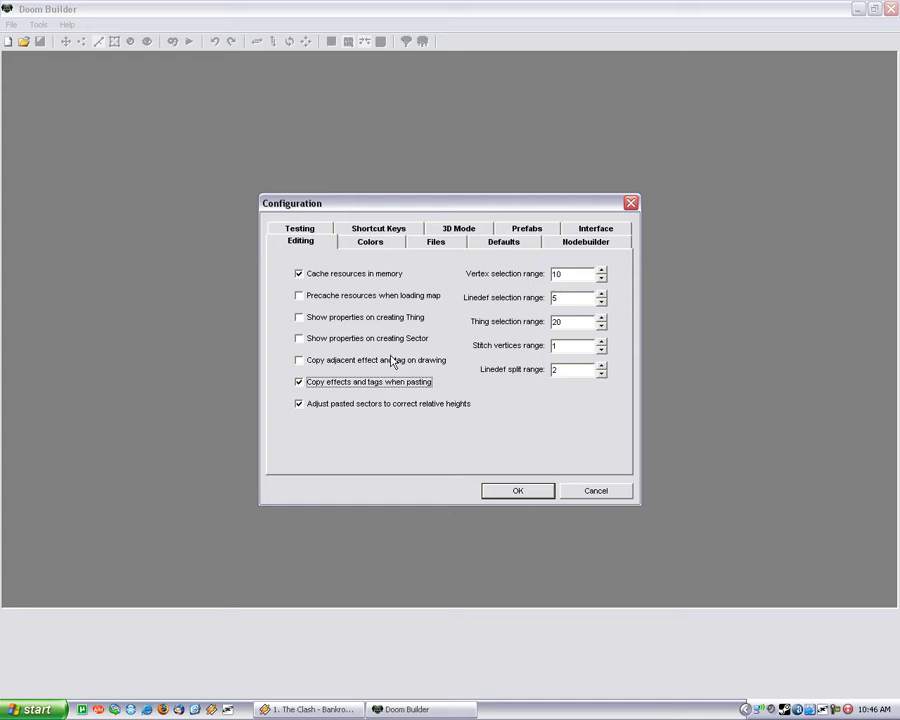
- Review the Interface, Prefabs and 3D Mode pages with Texture Filtering left at None, ending on Shortcut Keys
{"action": "left_click", "coordinate": [570, 231]}
{"action": "left_click", "coordinate": [533, 247]}
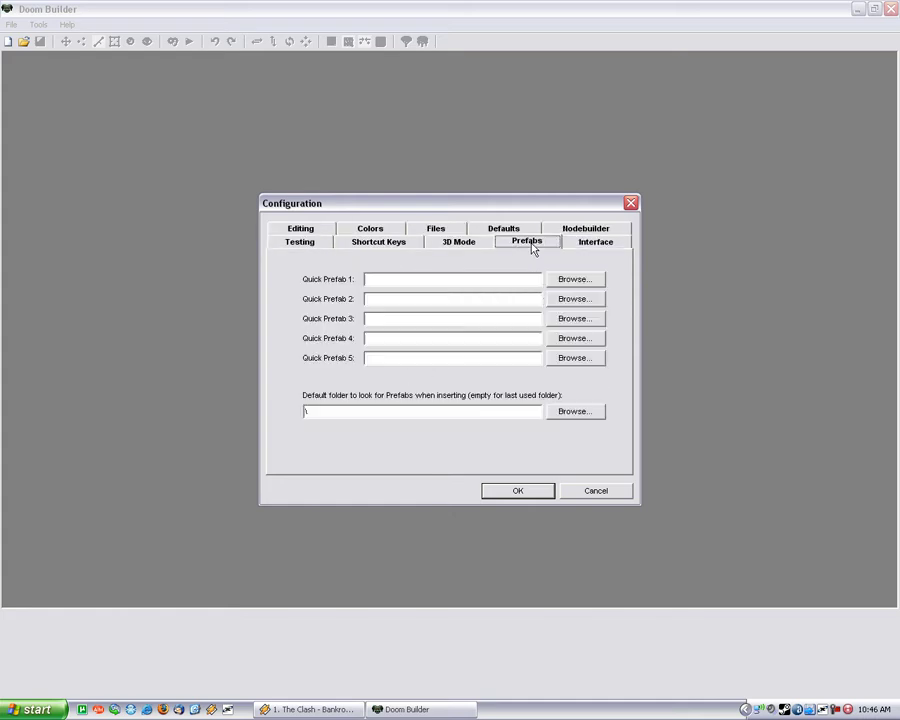
{"action": "left_click", "coordinate": [463, 245]}
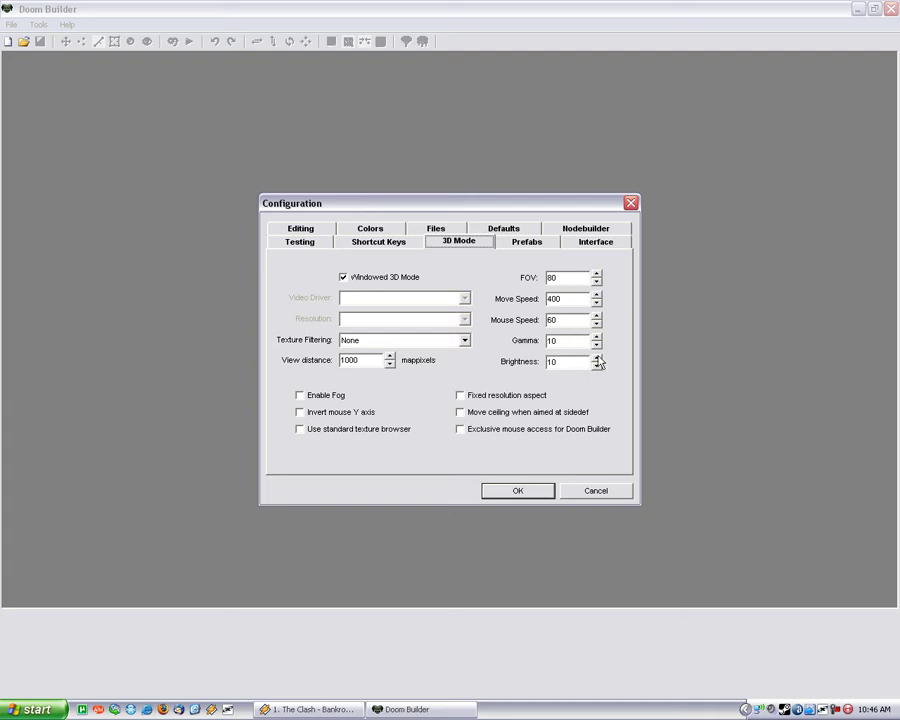
{"action": "left_click", "coordinate": [422, 345]}
{"action": "left_click", "coordinate": [422, 345]}
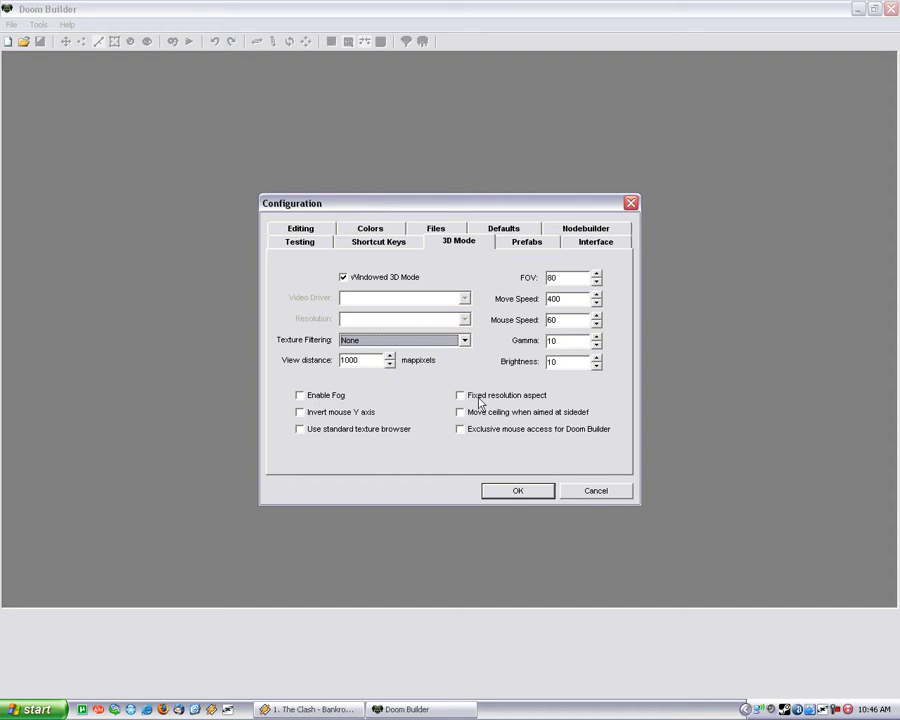
{"action": "left_click", "coordinate": [393, 243]}
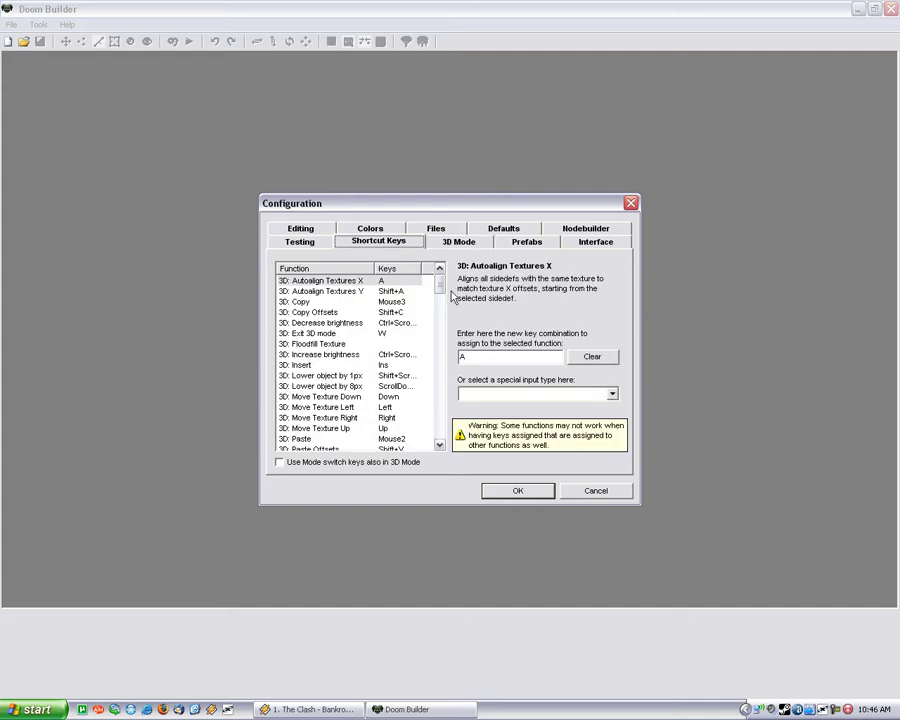
{"action": "mouse_move", "coordinate": [439, 293]}
{"action": "left_mouse_down"}
{"action": "mouse_move", "coordinate": [437, 448]}
{"action": "mouse_move", "coordinate": [440, 292]}
{"action": "left_mouse_up"}
- Make zdoom.exe from the Doom 2 folder the testing engine and apply the configuration
{"action": "left_click", "coordinate": [299, 242]}
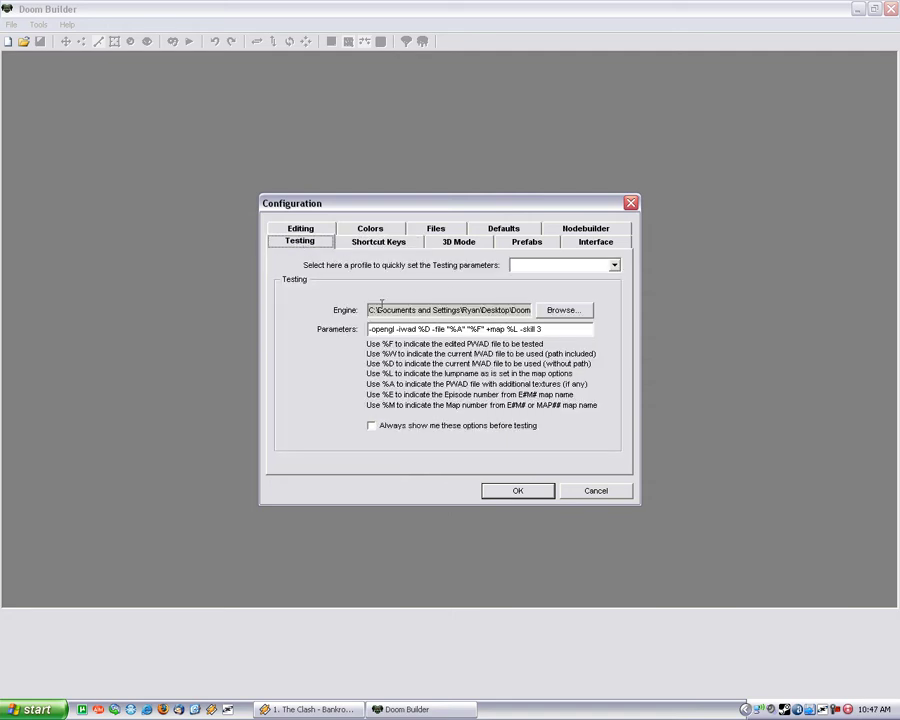
{"action": "left_click_drag", "start_coordinate": [381, 304], "coordinate": [353, 308]}
{"action": "left_click", "coordinate": [550, 311]}
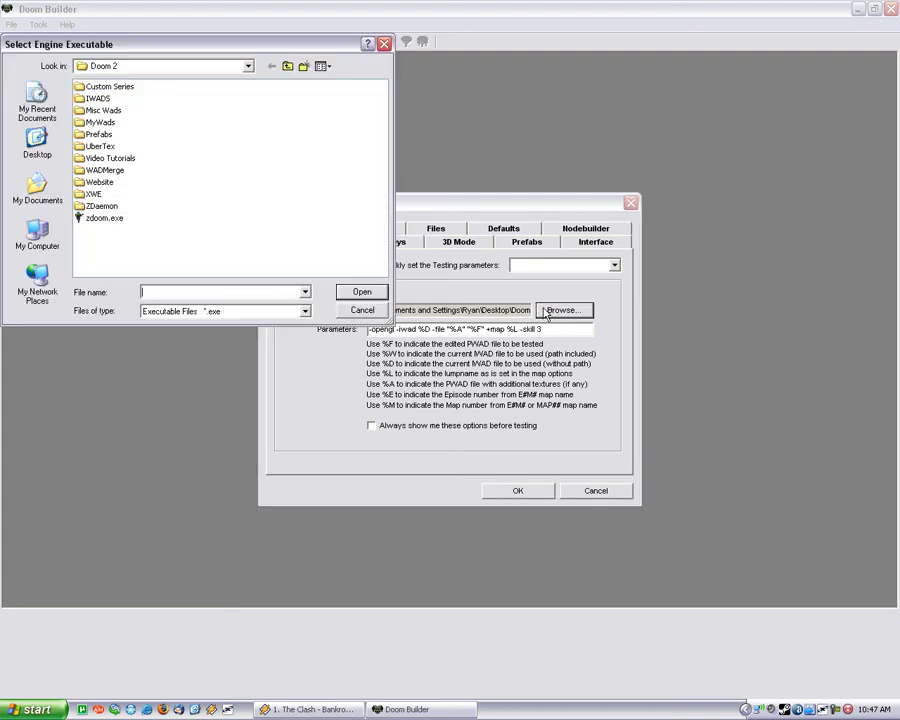
{"action": "double_click", "coordinate": [97, 220]}
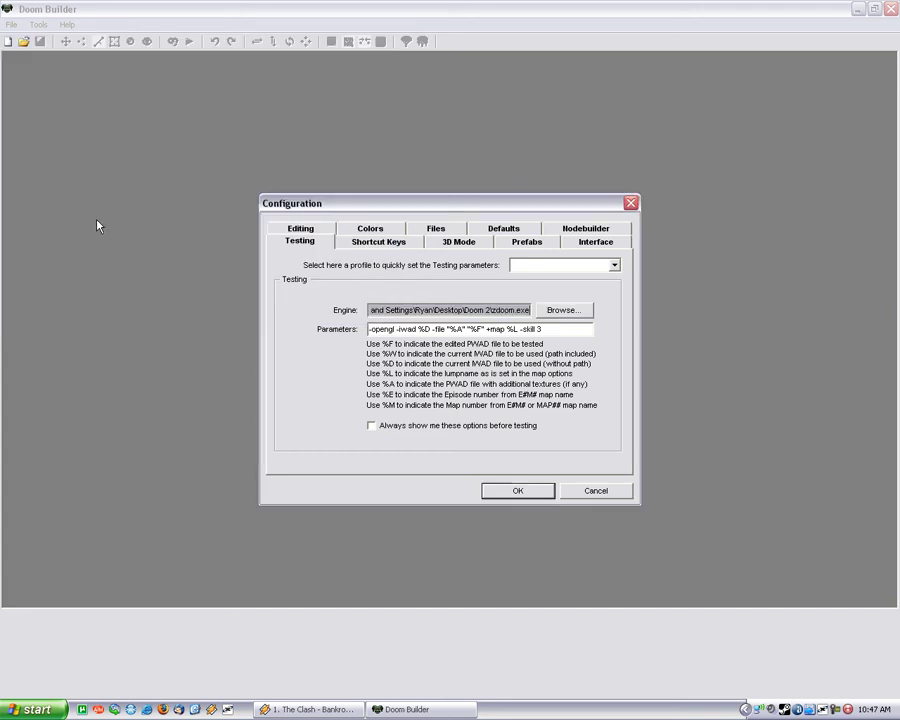
{"action": "left_click", "coordinate": [524, 492]}
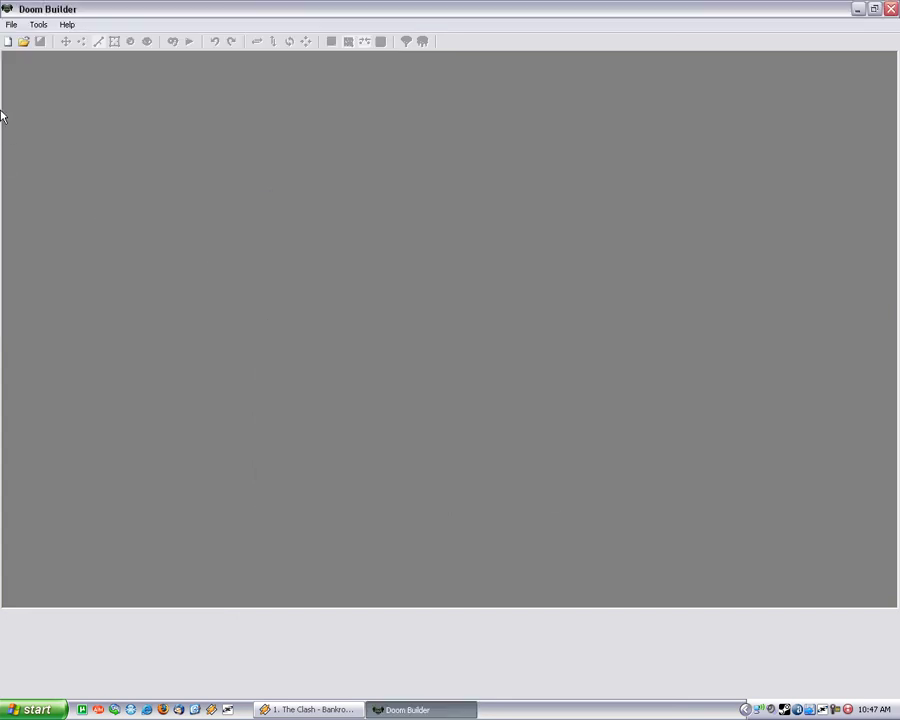
- Create a new map with level name MAP01 using the ZDoom (Doom in Hexen format) configuration
{"action": "left_click", "coordinate": [6, 43]}
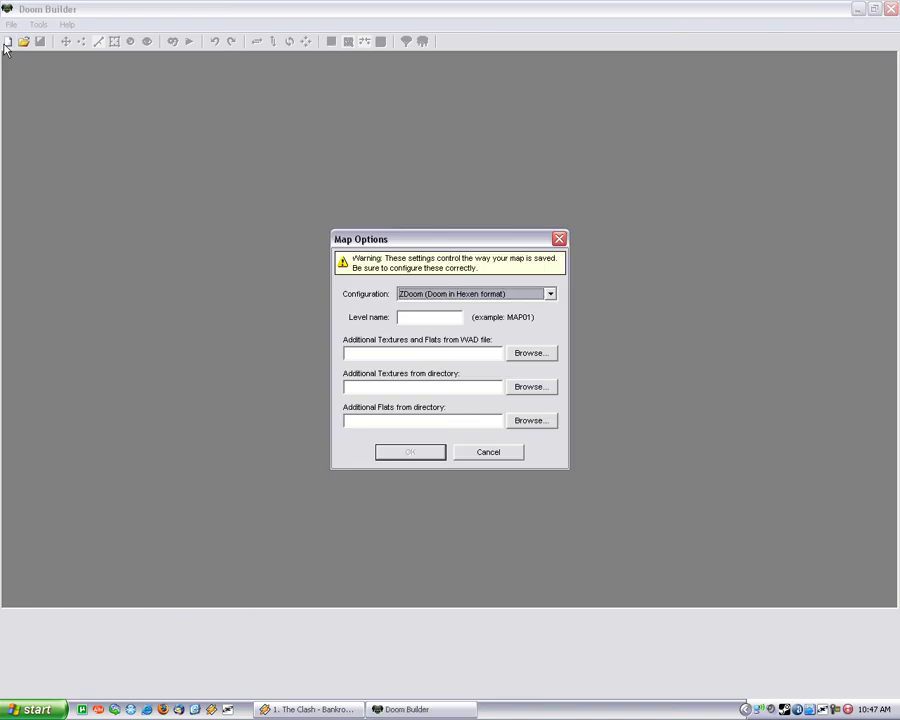
{"action": "left_click", "coordinate": [449, 296]}
{"action": "scroll", "coordinate": [551, 343], "scroll_direction": "up", "scroll_amount": 3}
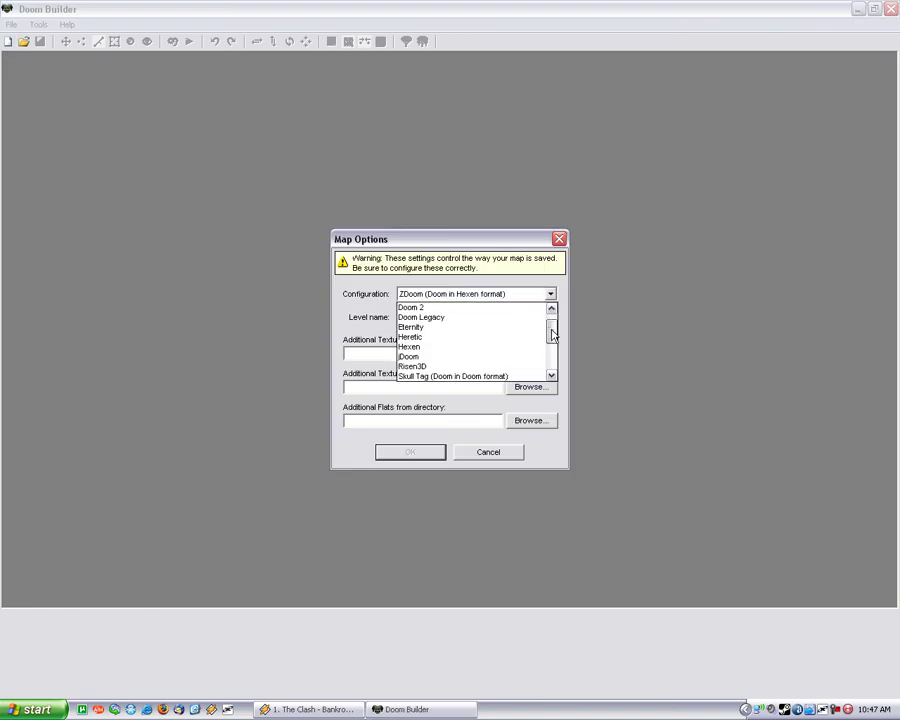
{"action": "scroll", "coordinate": [549, 350], "scroll_direction": "down", "scroll_amount": 3}
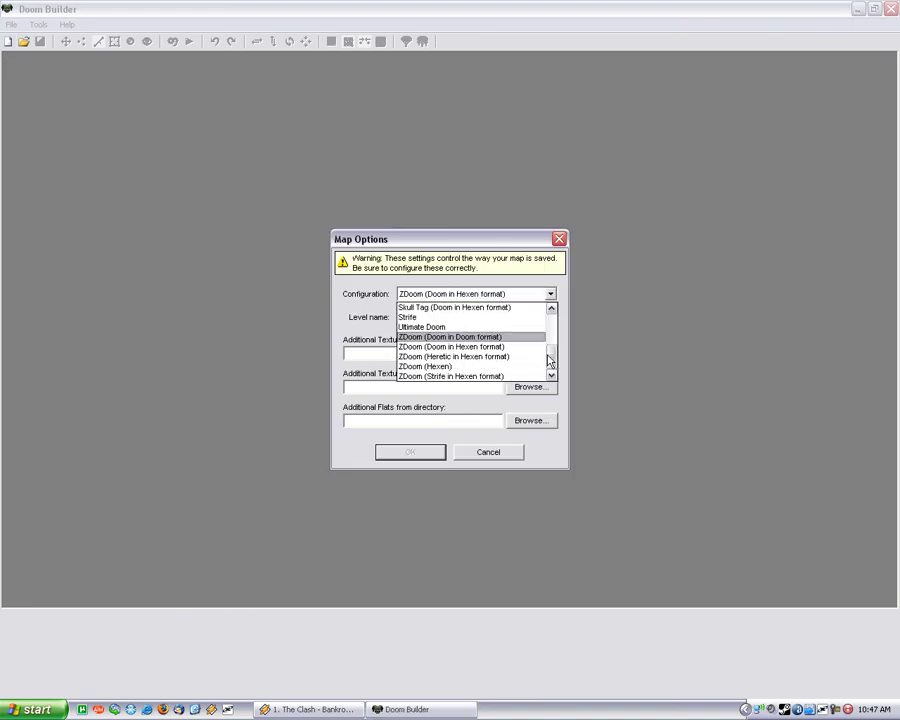
{"action": "left_click", "coordinate": [475, 347]}
{"action": "left_click", "coordinate": [446, 316]}
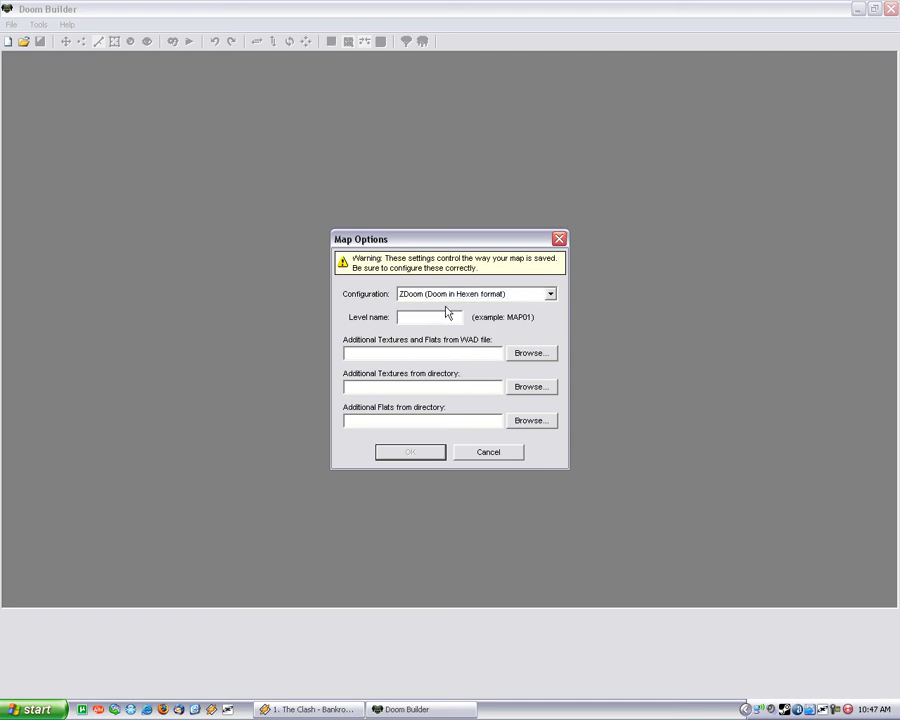
{"action": "type", "text": "MAP01"}
{"action": "key", "text": "Return"}
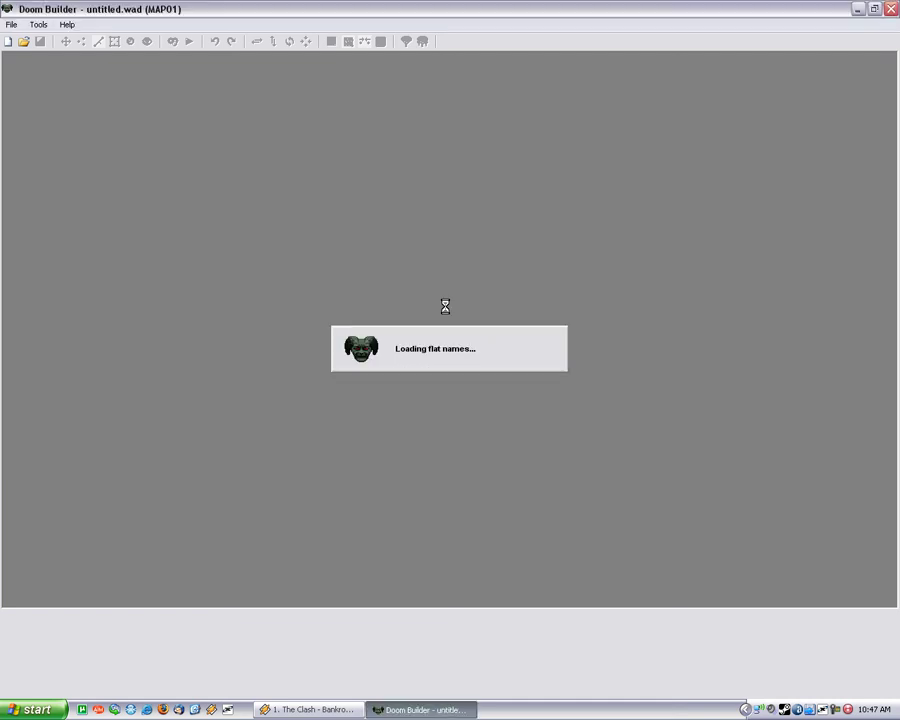